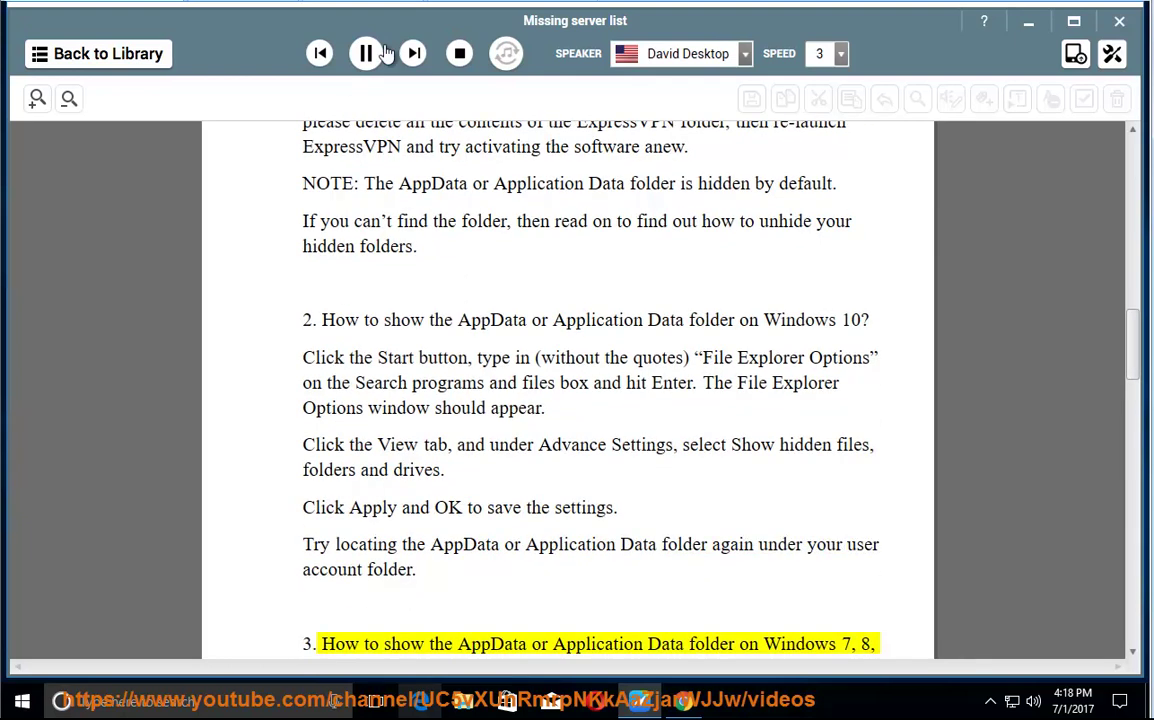
In File Explorer's Folder Options, turn on Show hidden files, folders and drives
click(466, 698)
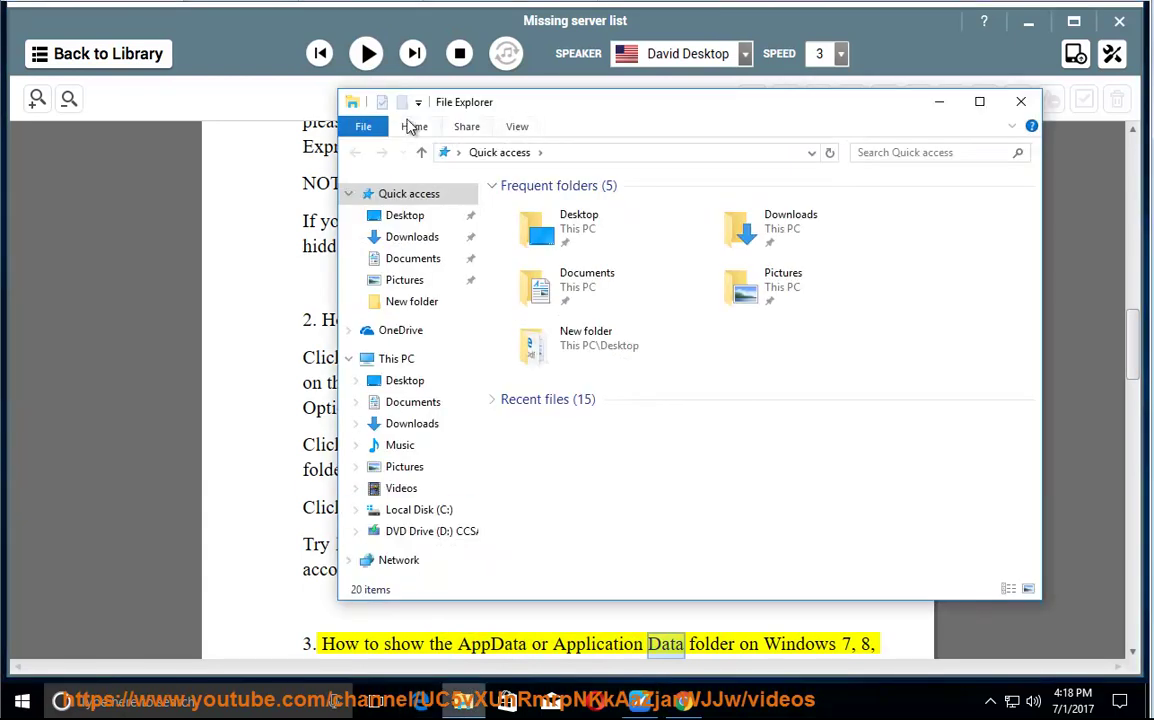
click(518, 128)
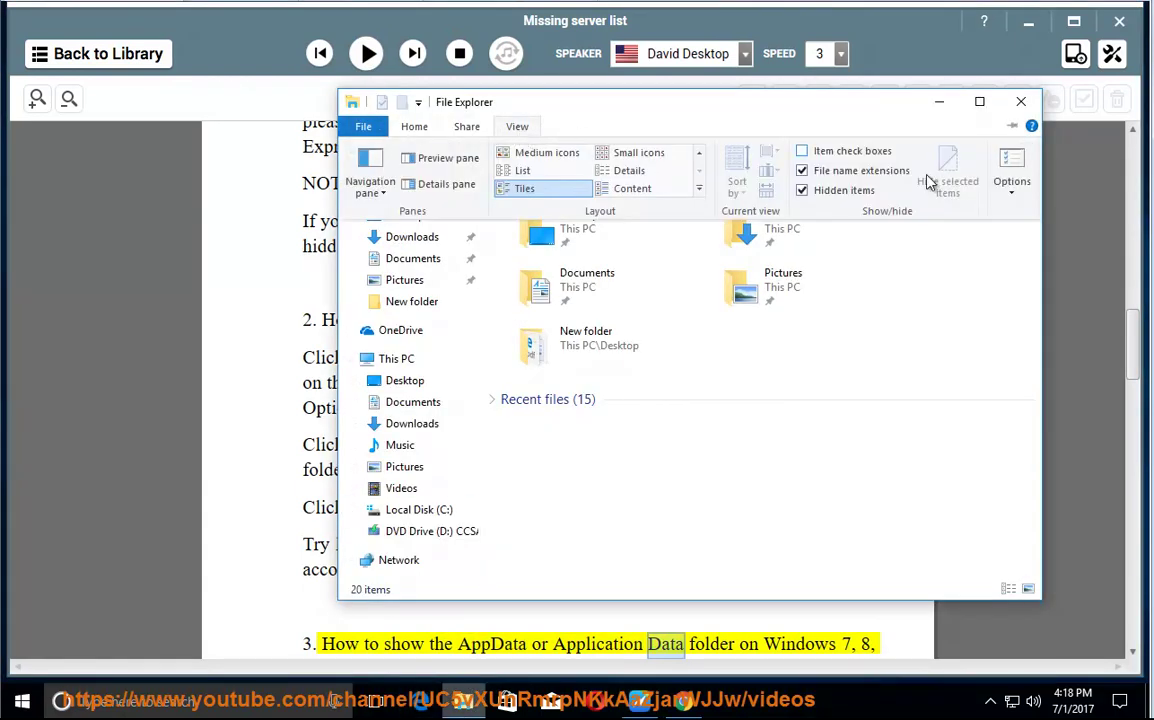
click(1013, 170)
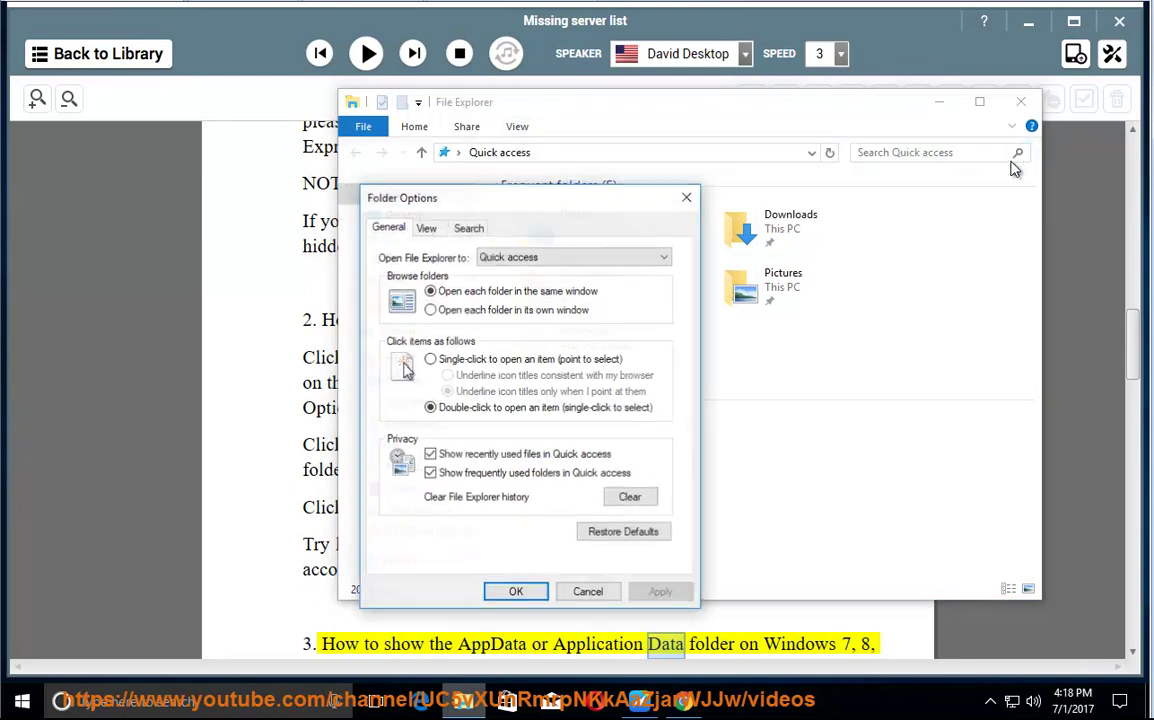
click(426, 229)
click(428, 479)
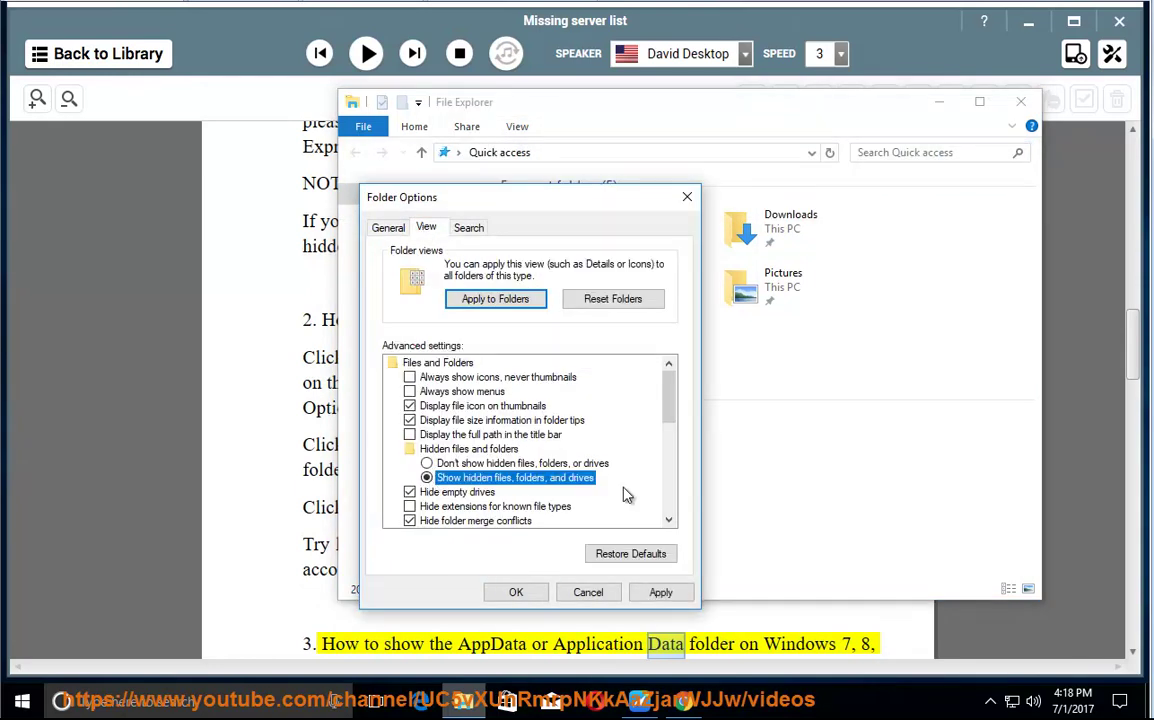
click(516, 592)
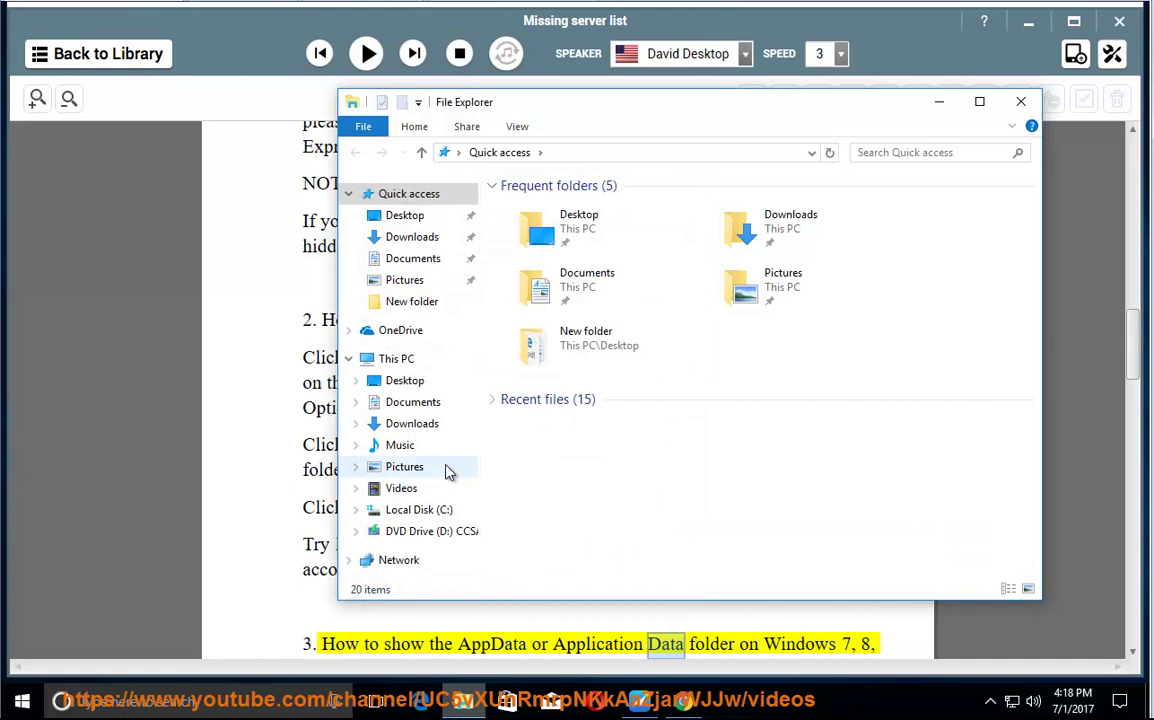
Open This PC > Local Disk (C:) > Users, then bring the article back in front
click(400, 359)
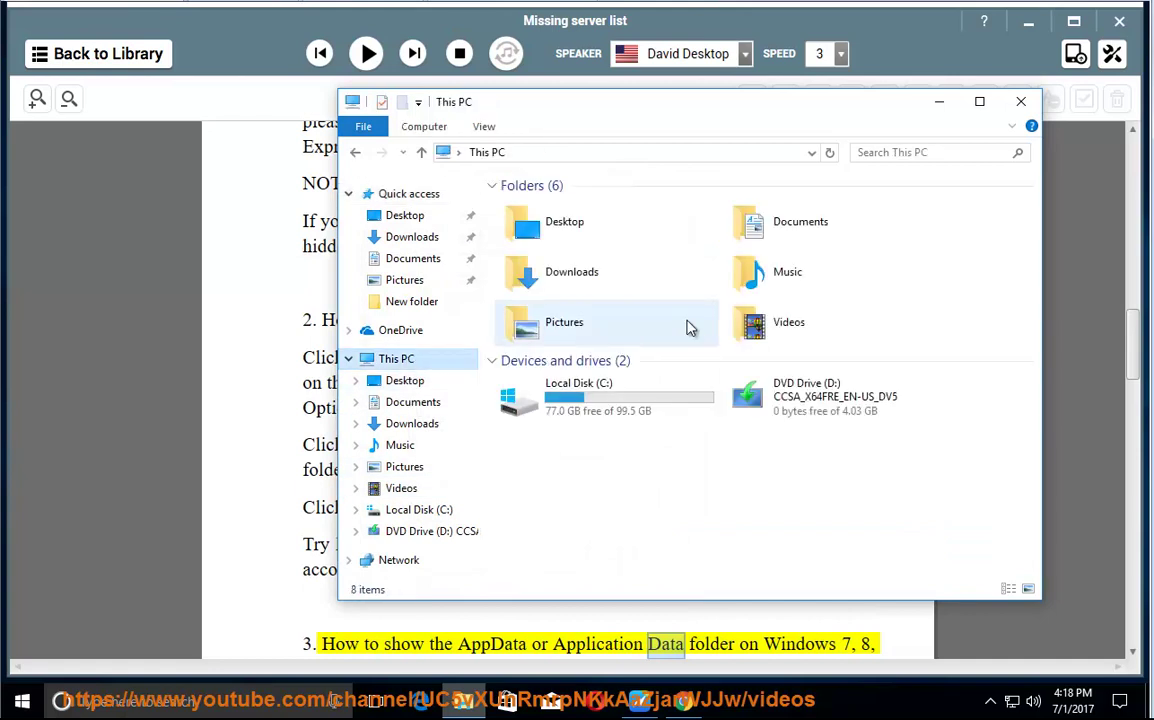
double_click(565, 400)
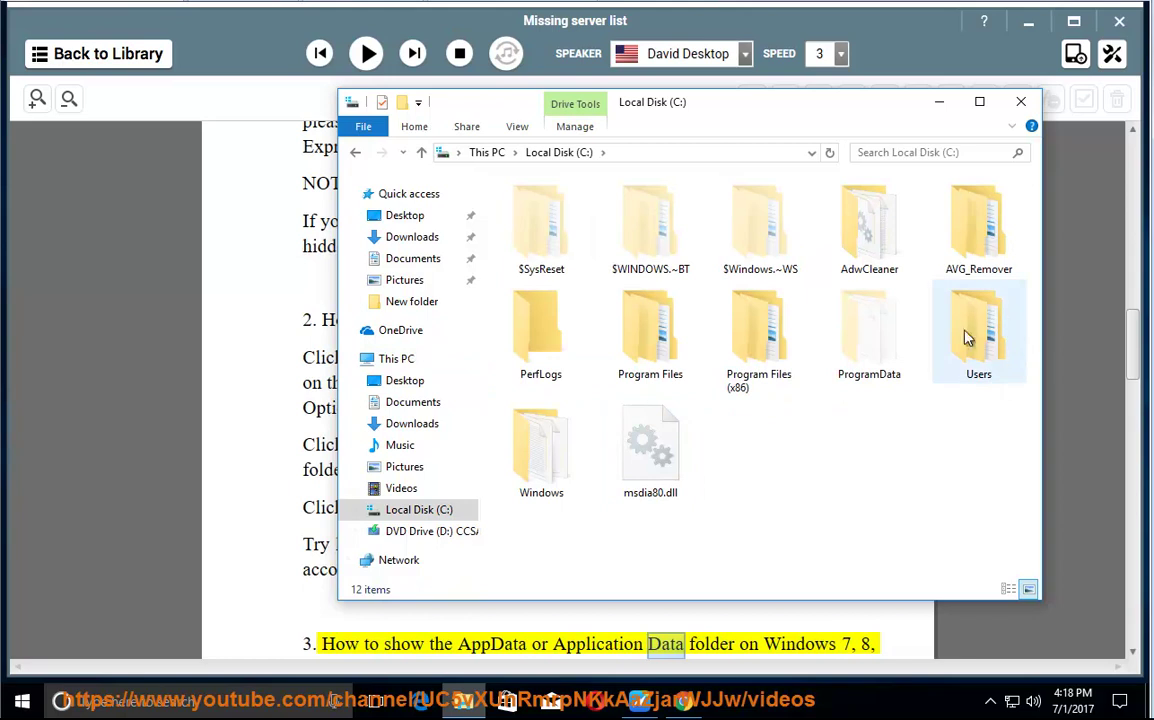
double_click(967, 338)
click(320, 400)
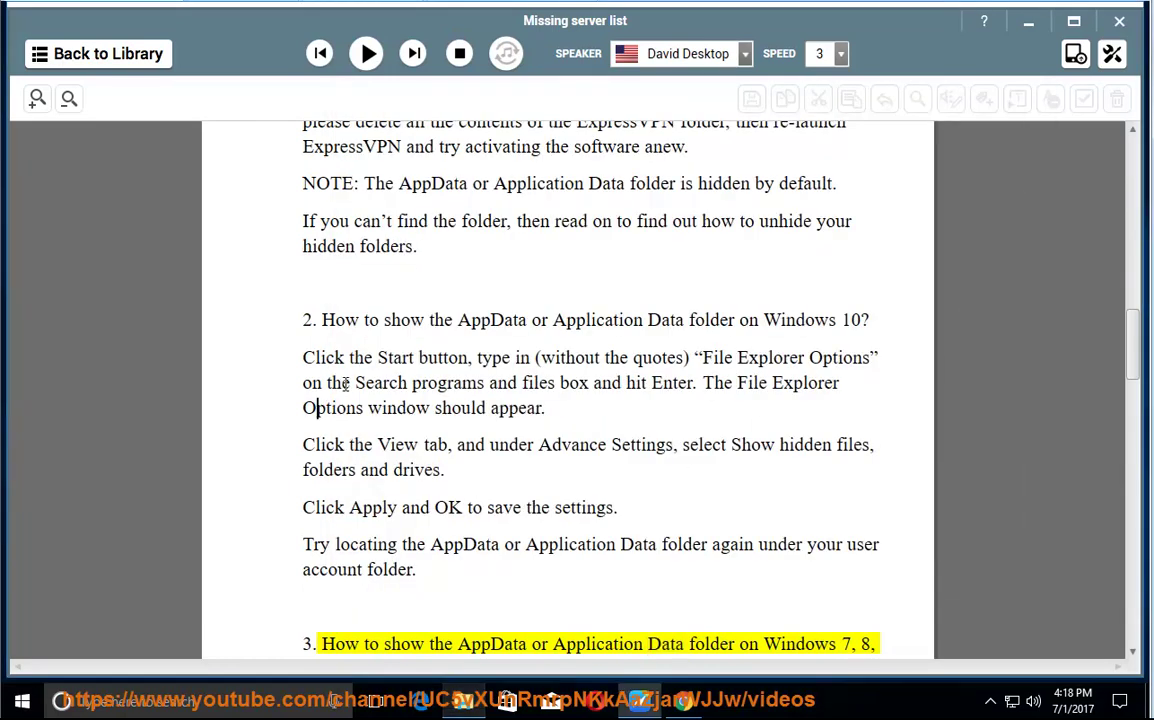
Highlight C:\Users\AppData\Roaming in the article and move the Users window below it
scroll(620, 383, up, 5)
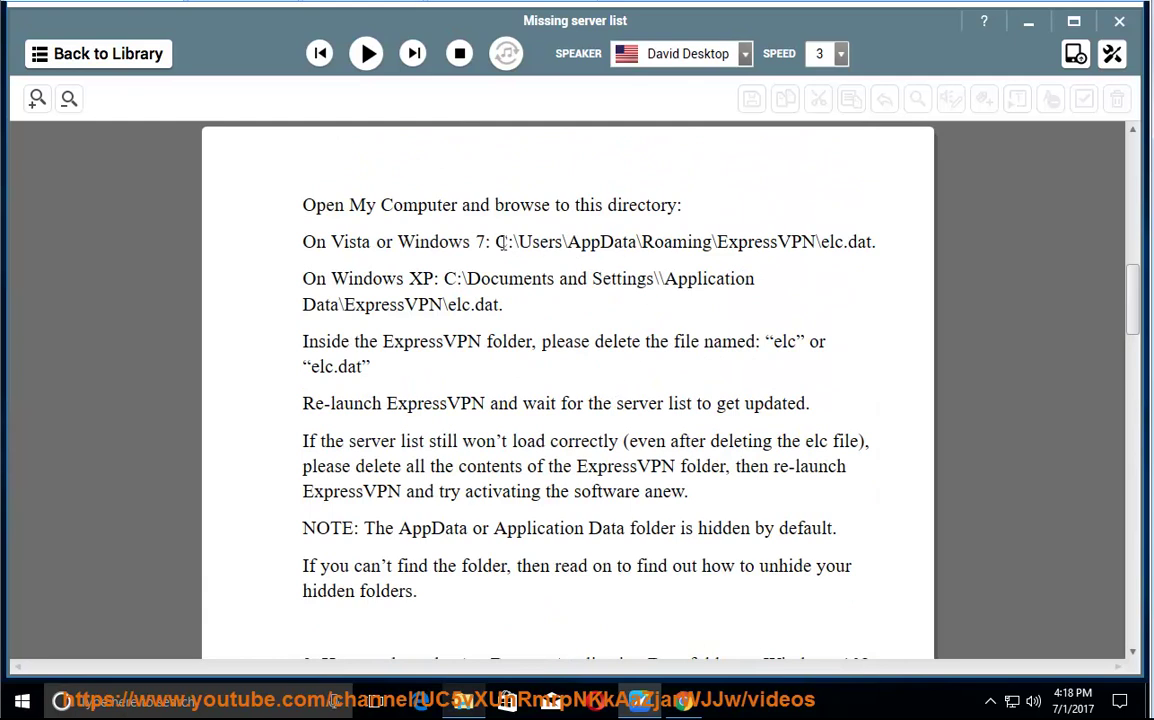
drag(498, 242, 713, 250)
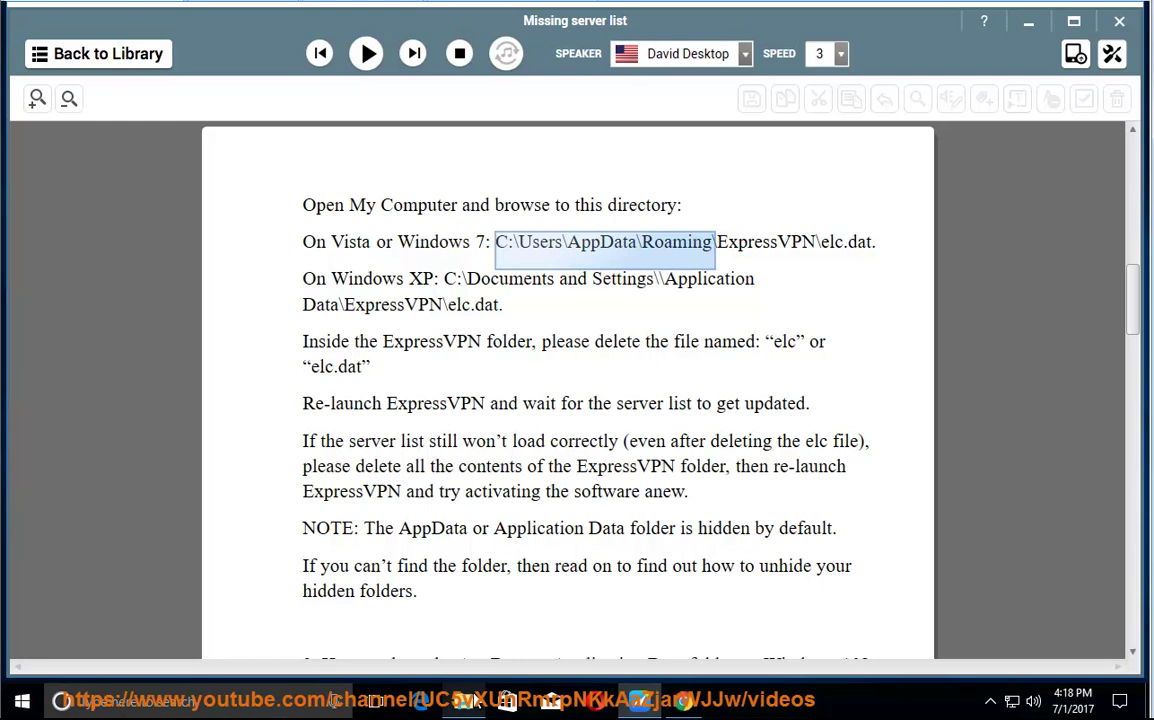
key(alt+Tab)
drag(780, 118, 768, 293)
Open the user account folder, then AppData, then Roaming, and minimize Explorer
double_click(739, 400)
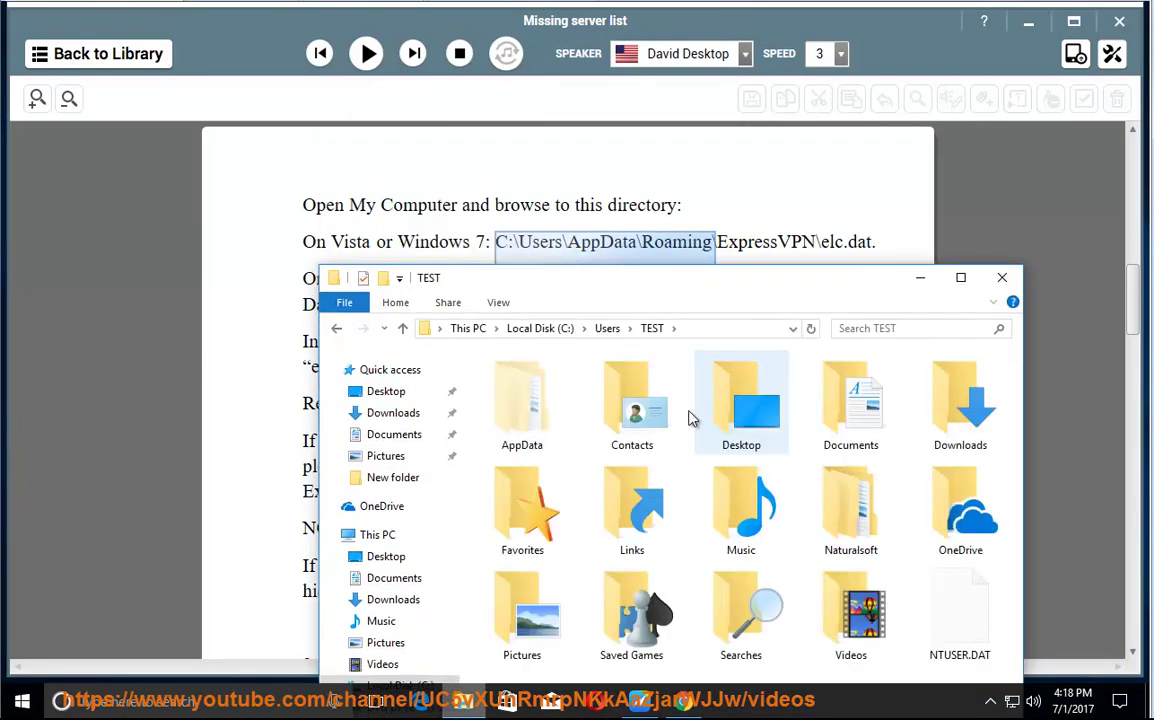
click(515, 413)
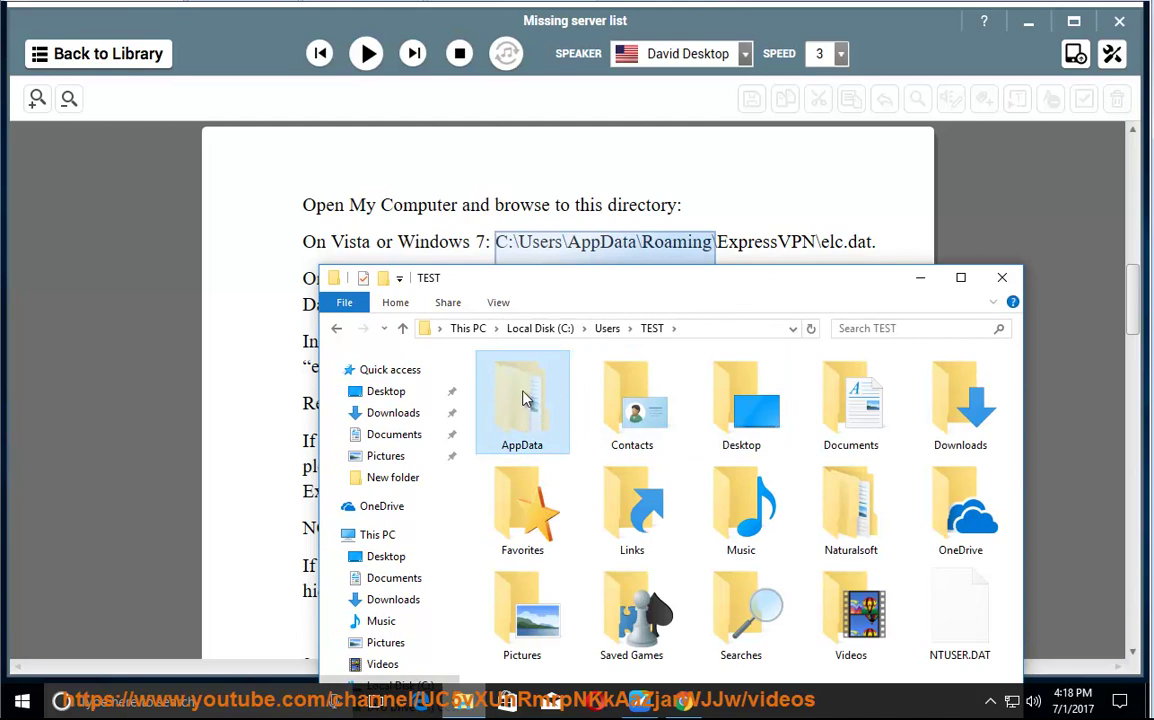
double_click(527, 398)
click(745, 400)
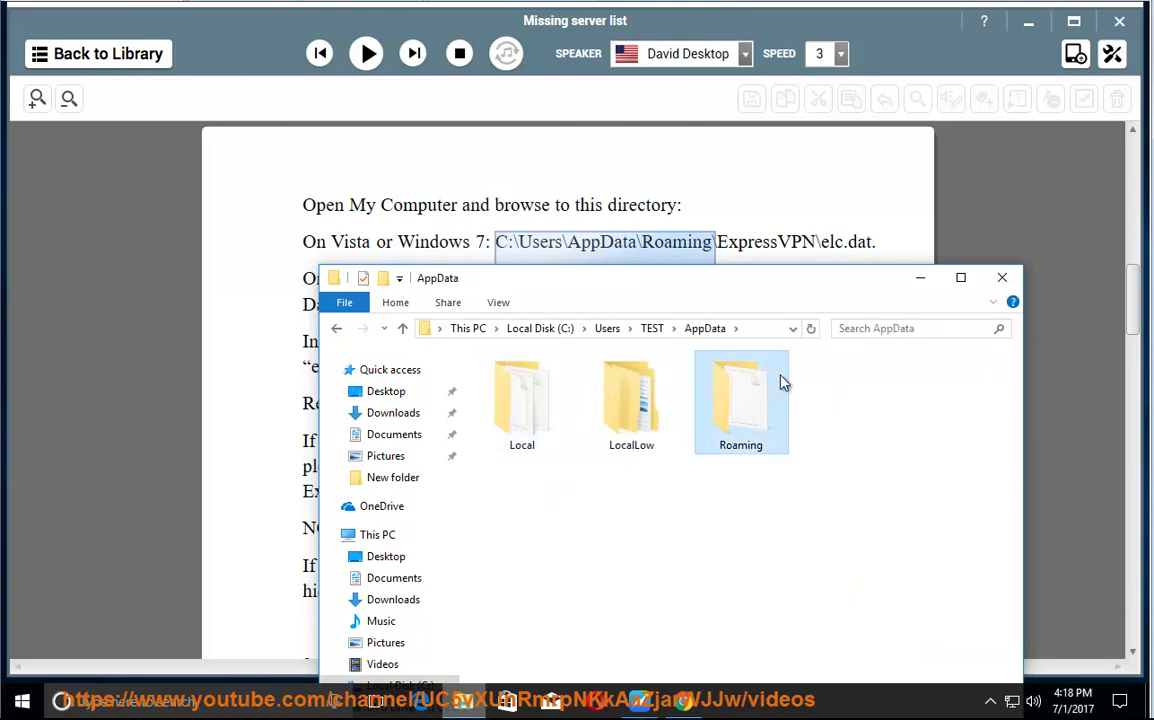
double_click(726, 389)
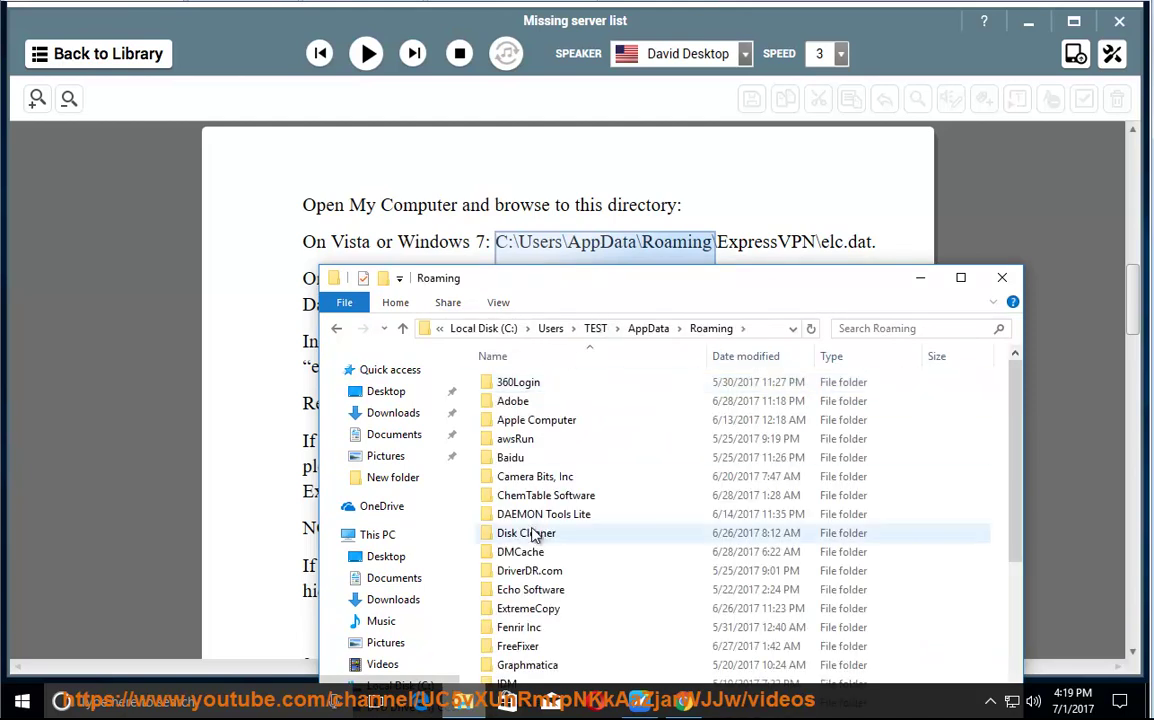
click(920, 279)
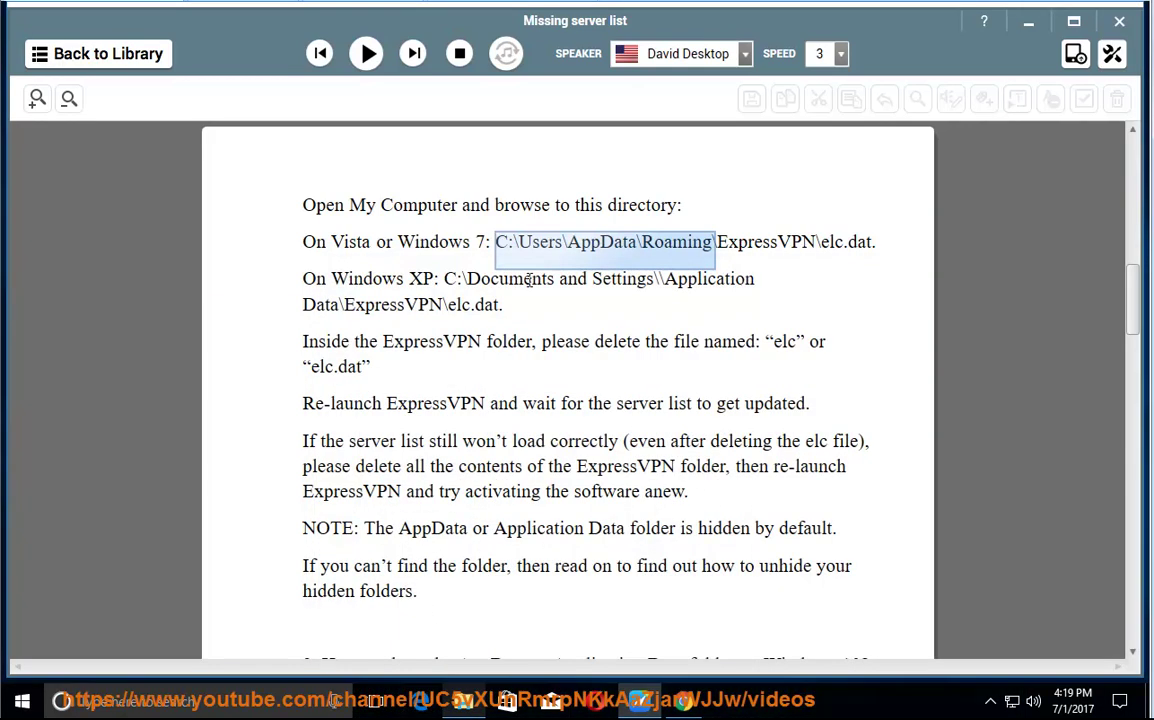
Read the Windows 7, 8 or Vista section aloud, then stop playback
click(368, 62)
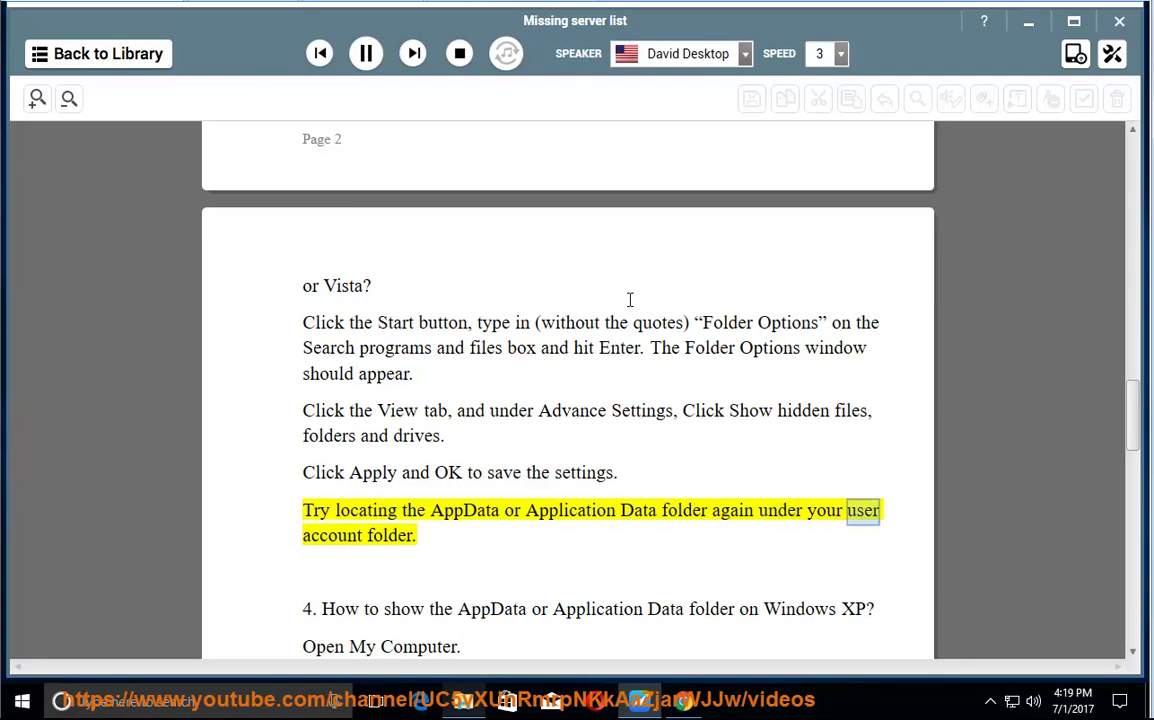
click(366, 56)
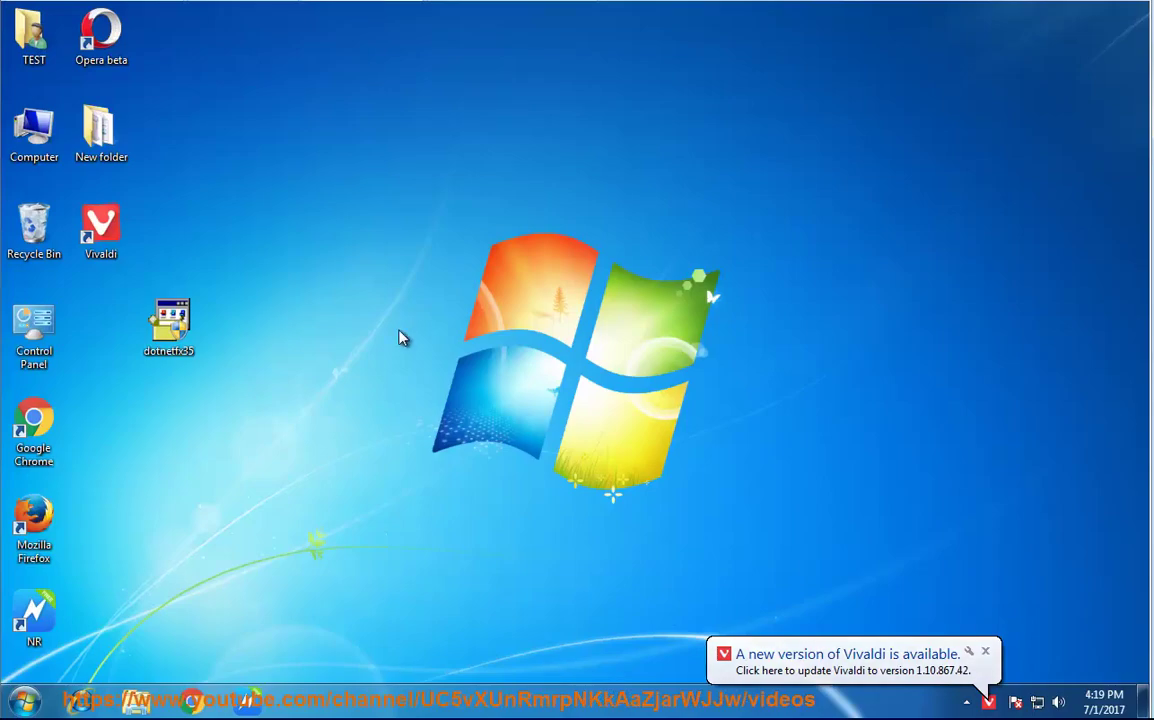
From Computer, use Folder and search options to show hidden files, folders and drives
double_click(47, 129)
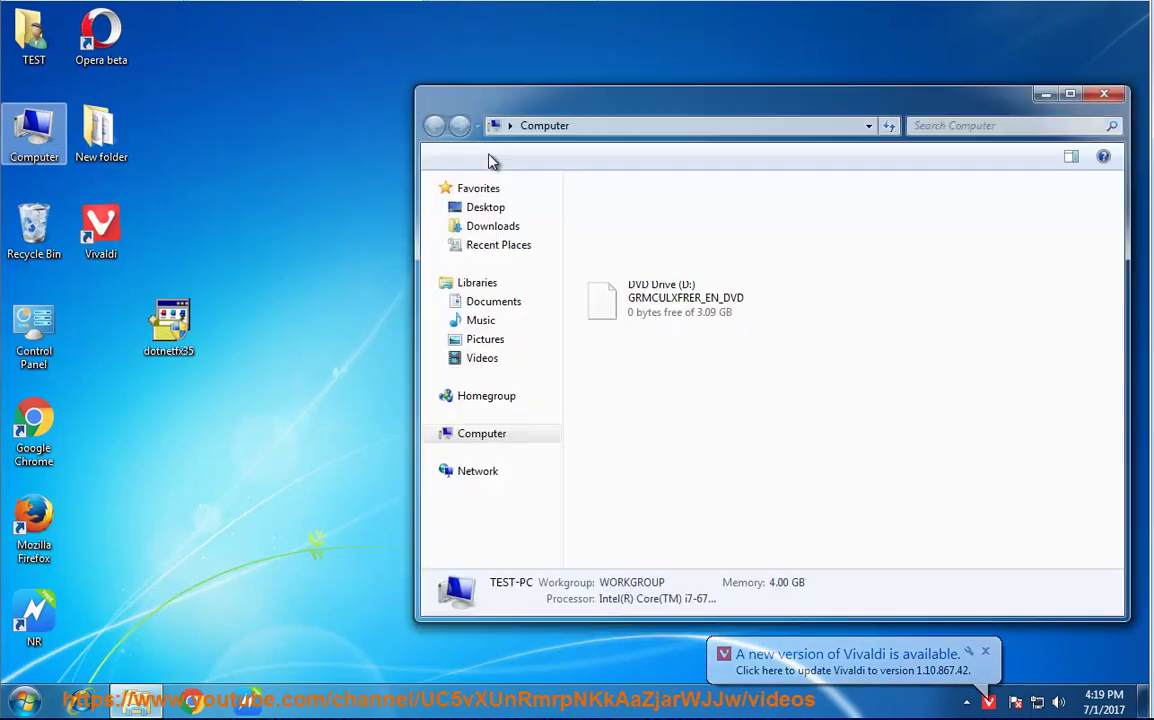
click(479, 160)
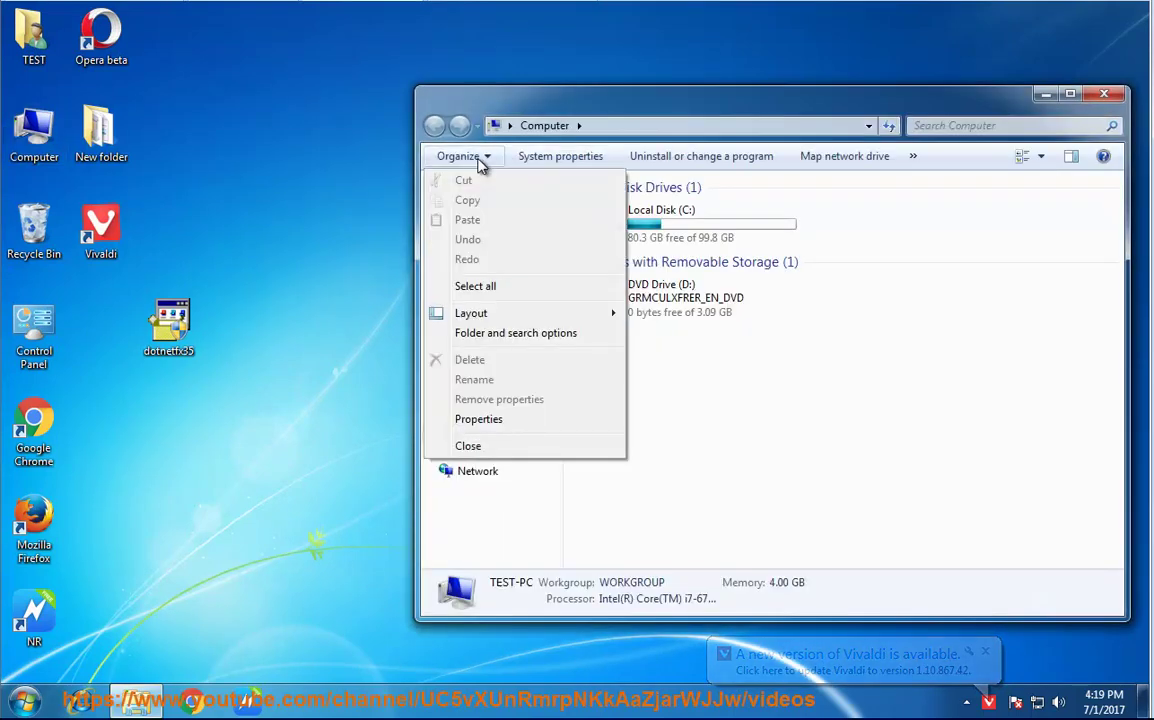
click(507, 334)
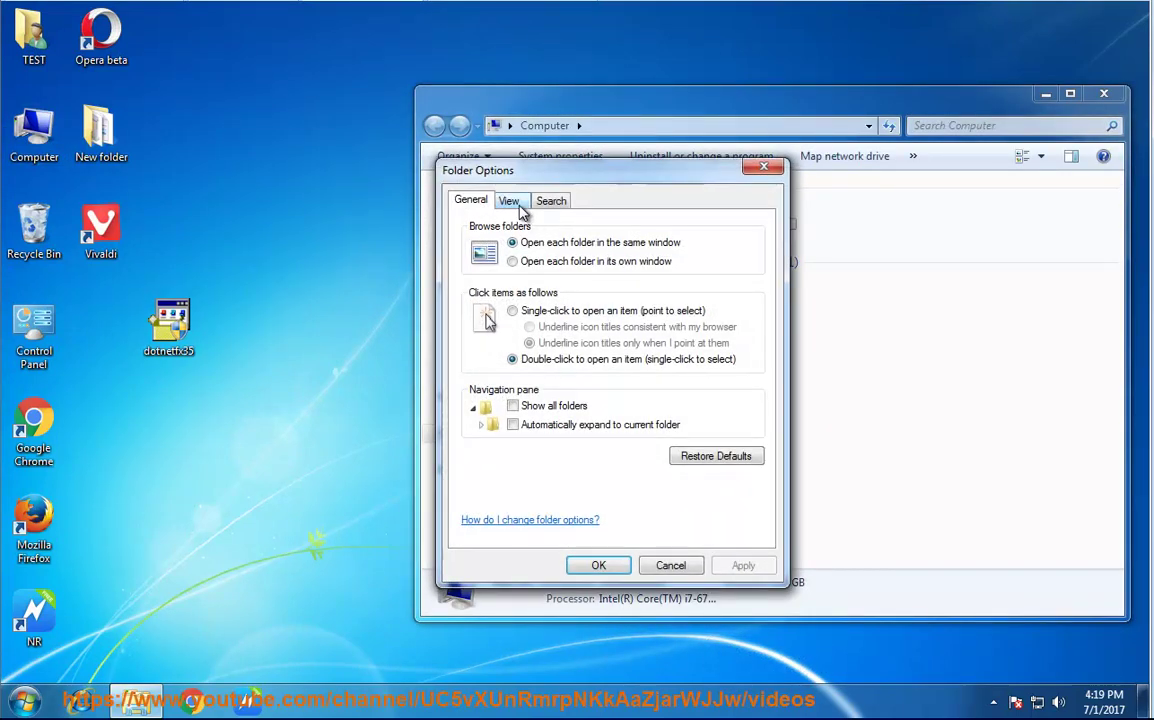
click(511, 202)
click(532, 452)
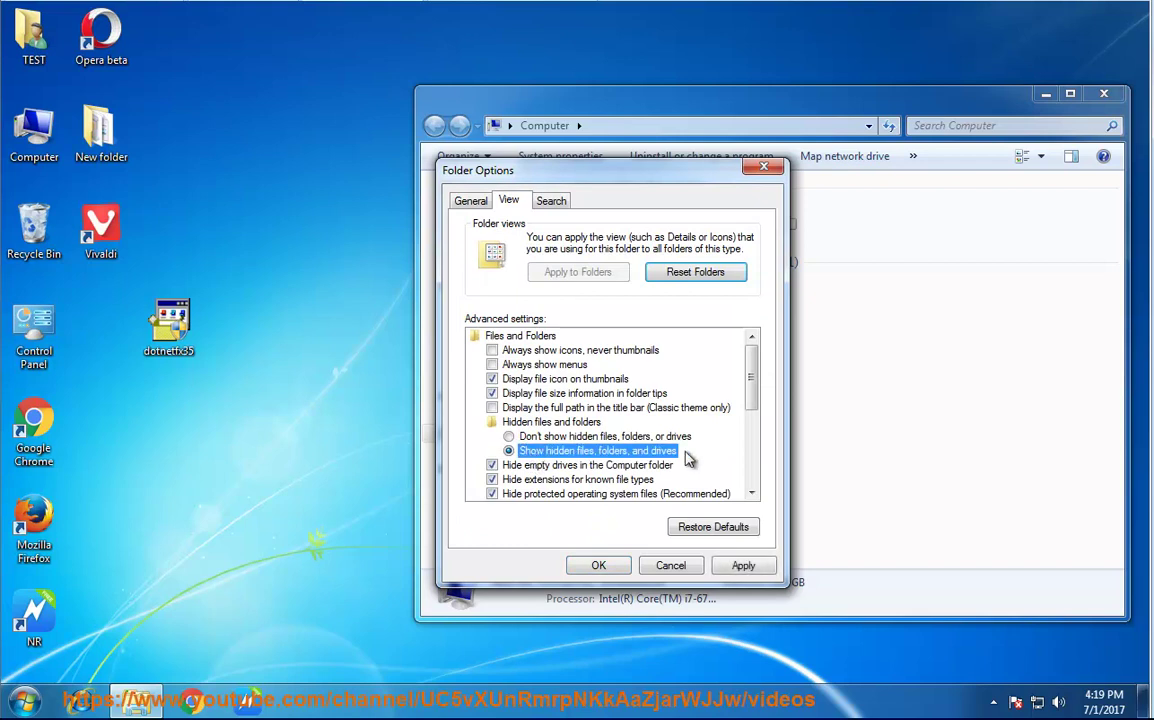
click(600, 567)
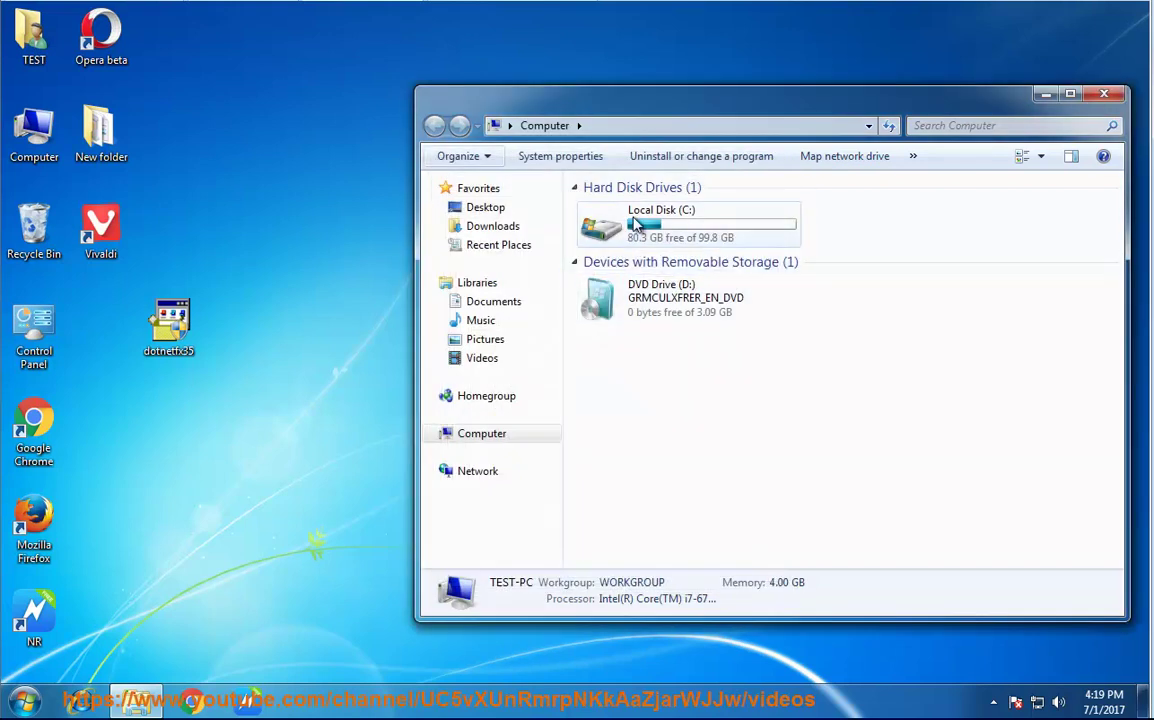
Browse Local Disk (C:) > Users > the user's profile folder and select AppData
click(624, 233)
double_click(624, 233)
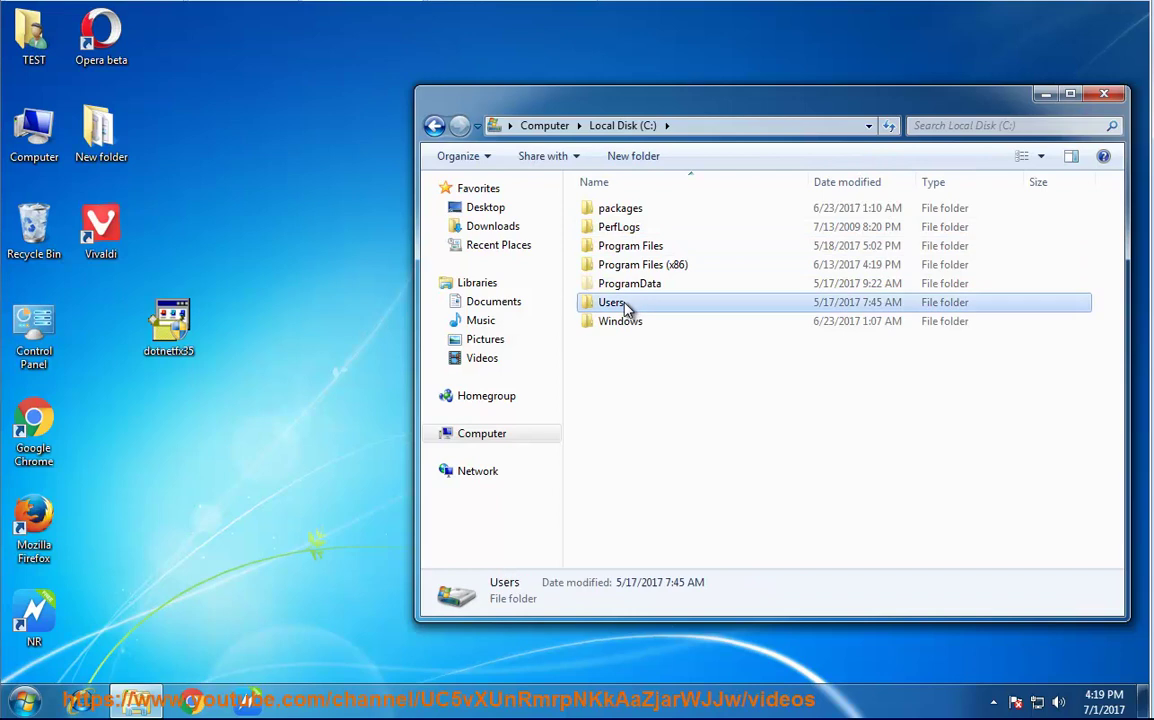
double_click(618, 302)
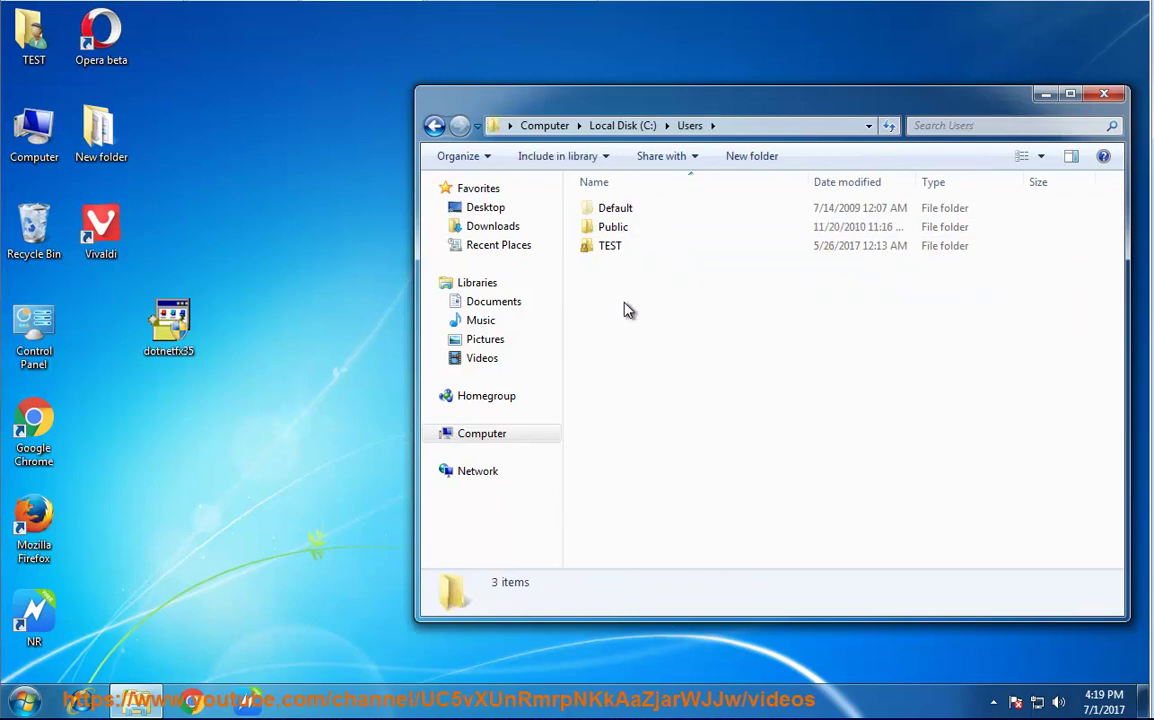
double_click(618, 250)
click(619, 211)
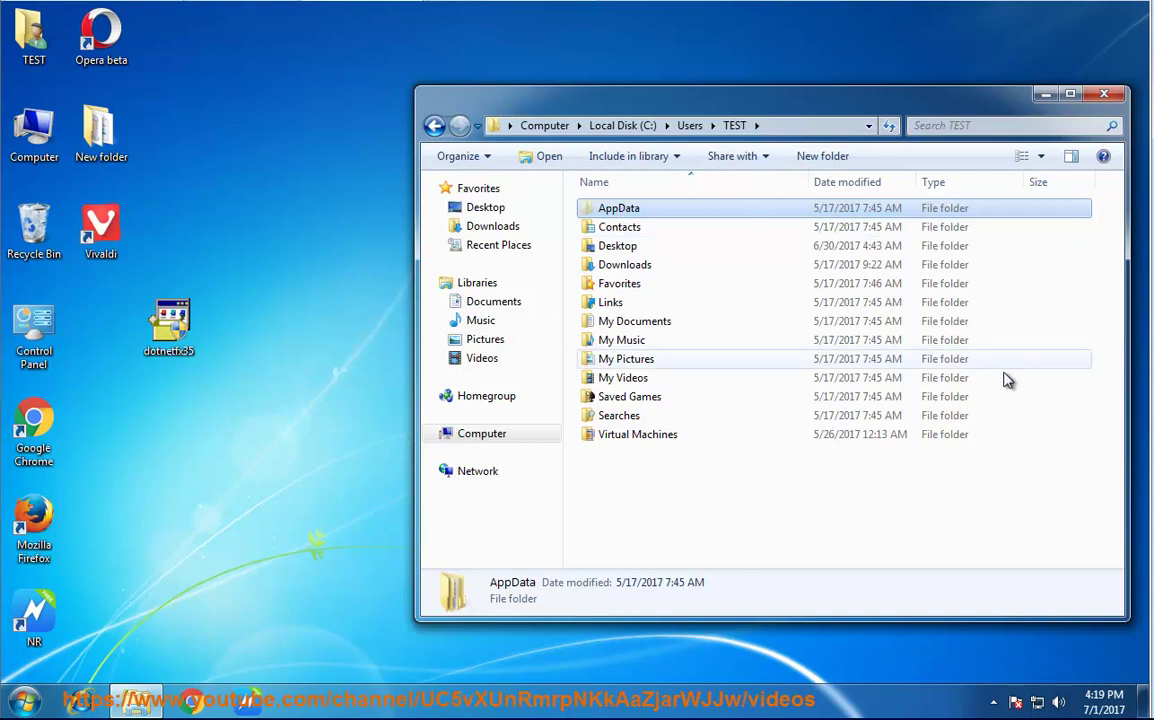
Switch the profile folder to Large icons and open AppData
click(865, 508)
right_click(864, 500)
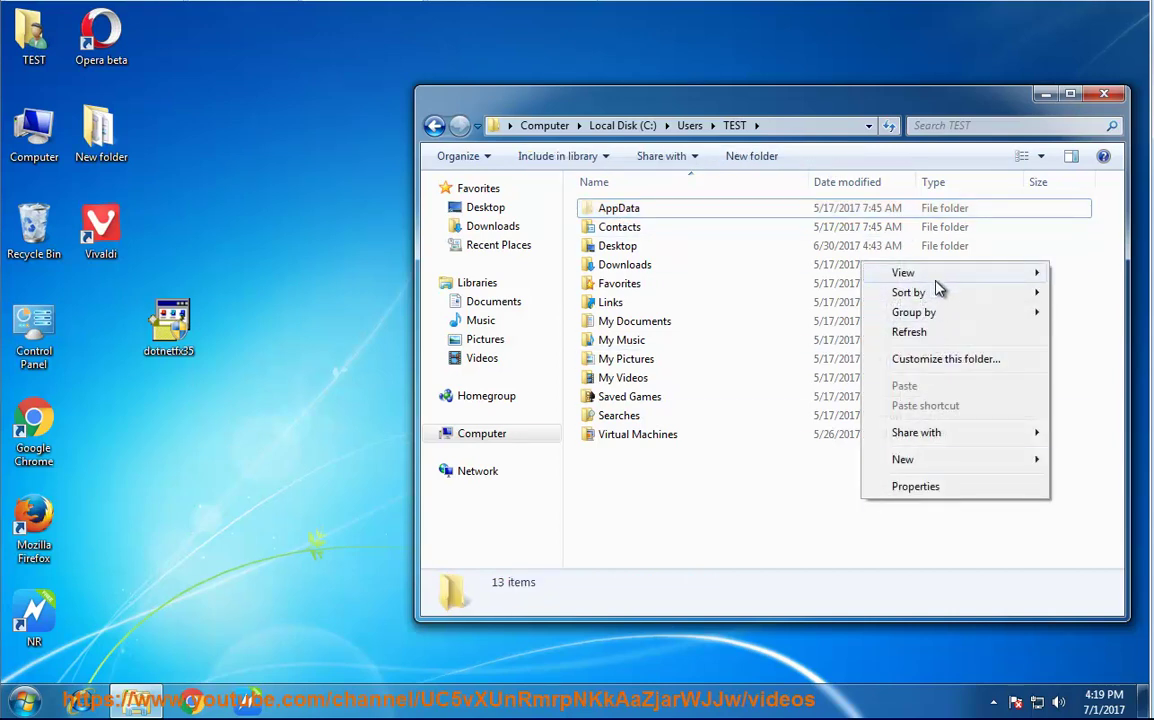
mouse_move(934, 279)
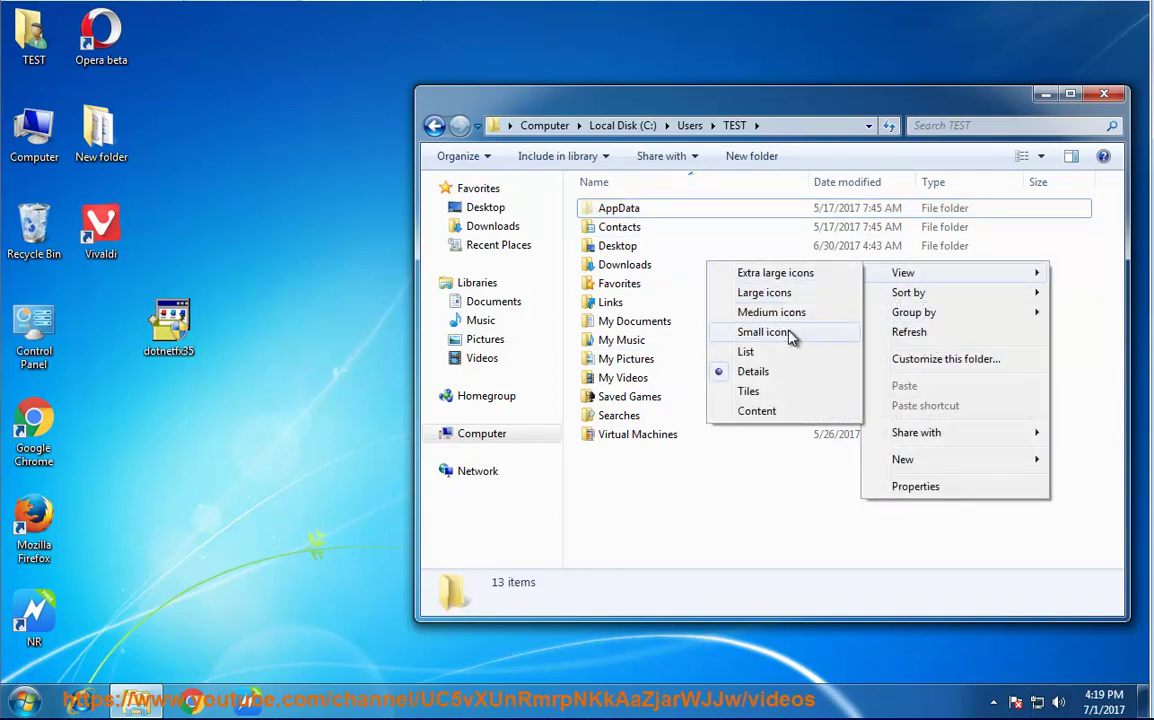
click(764, 292)
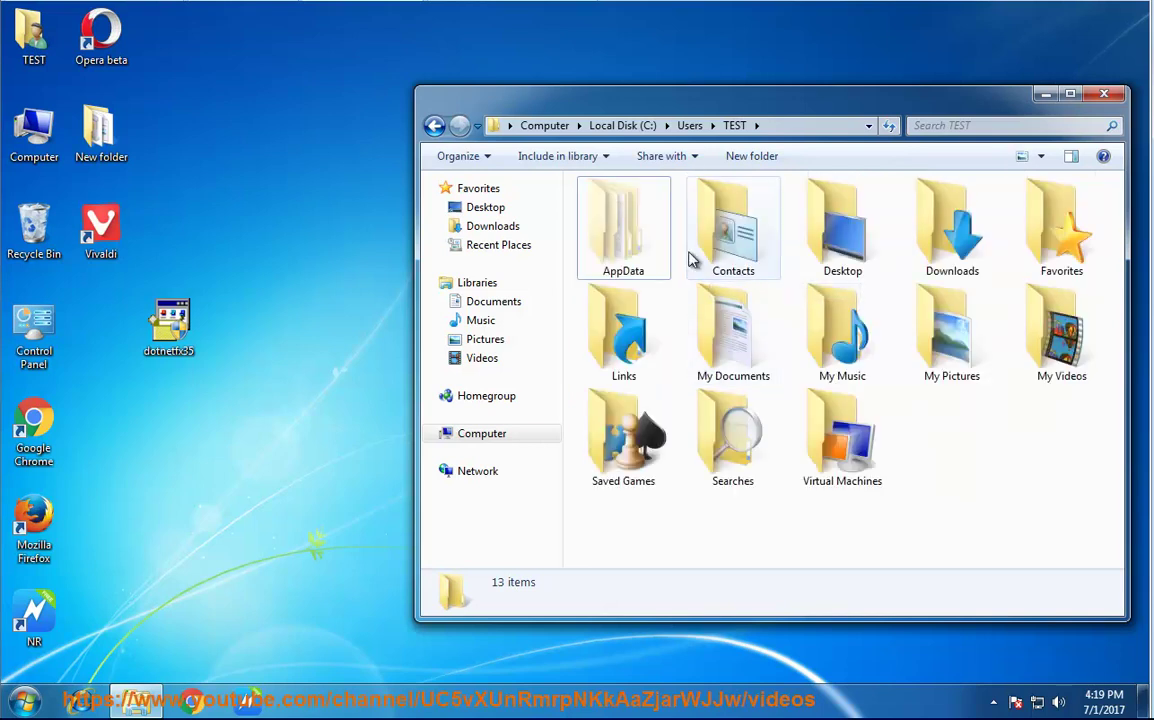
click(612, 222)
double_click(629, 232)
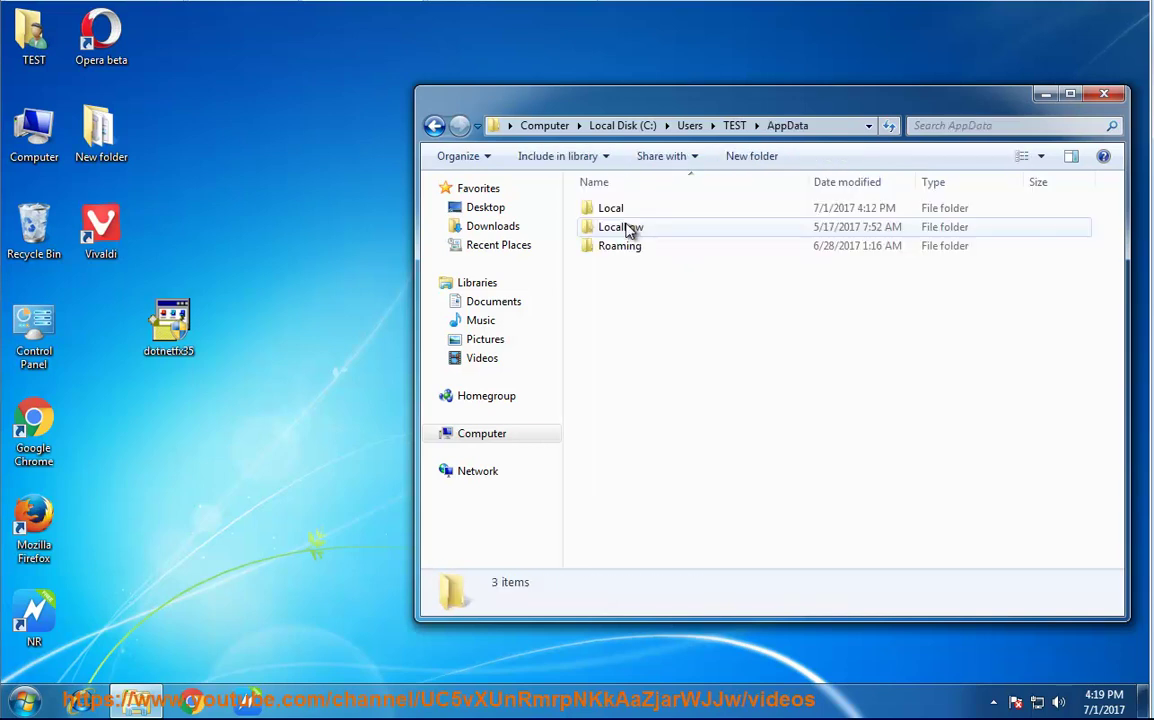
View AppData's Local, LocalLow and Roaming in Large icons, open Roaming, then return to AppData
click(630, 252)
right_click(684, 328)
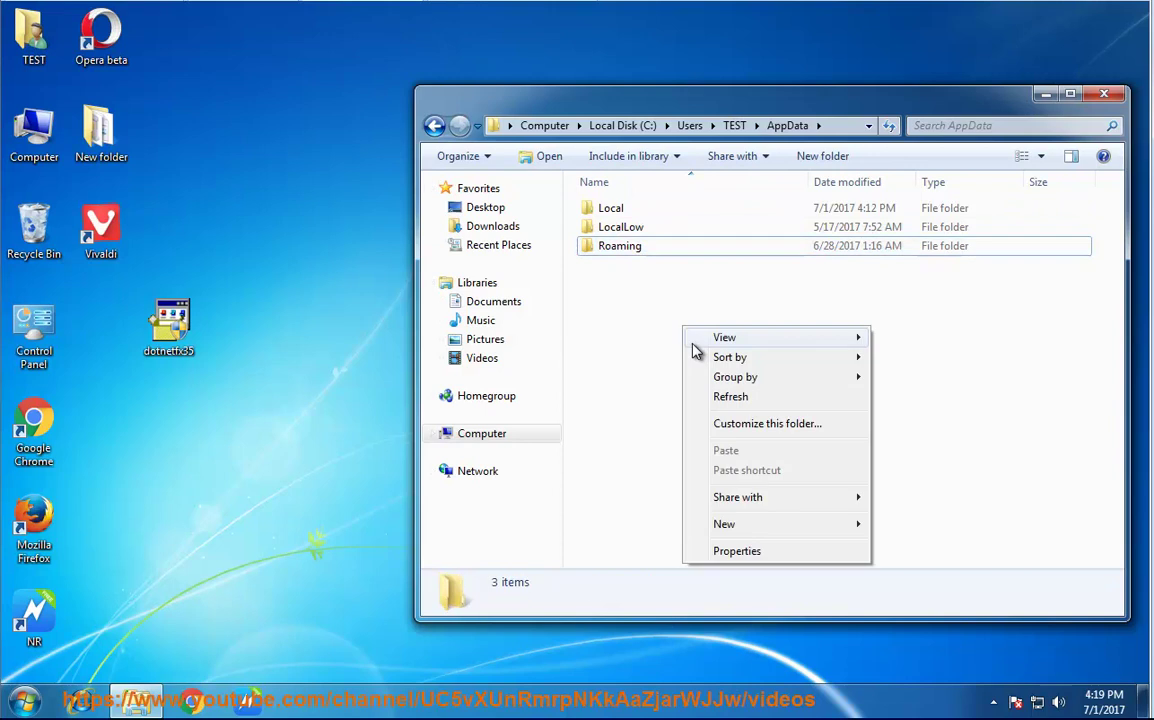
mouse_move(748, 345)
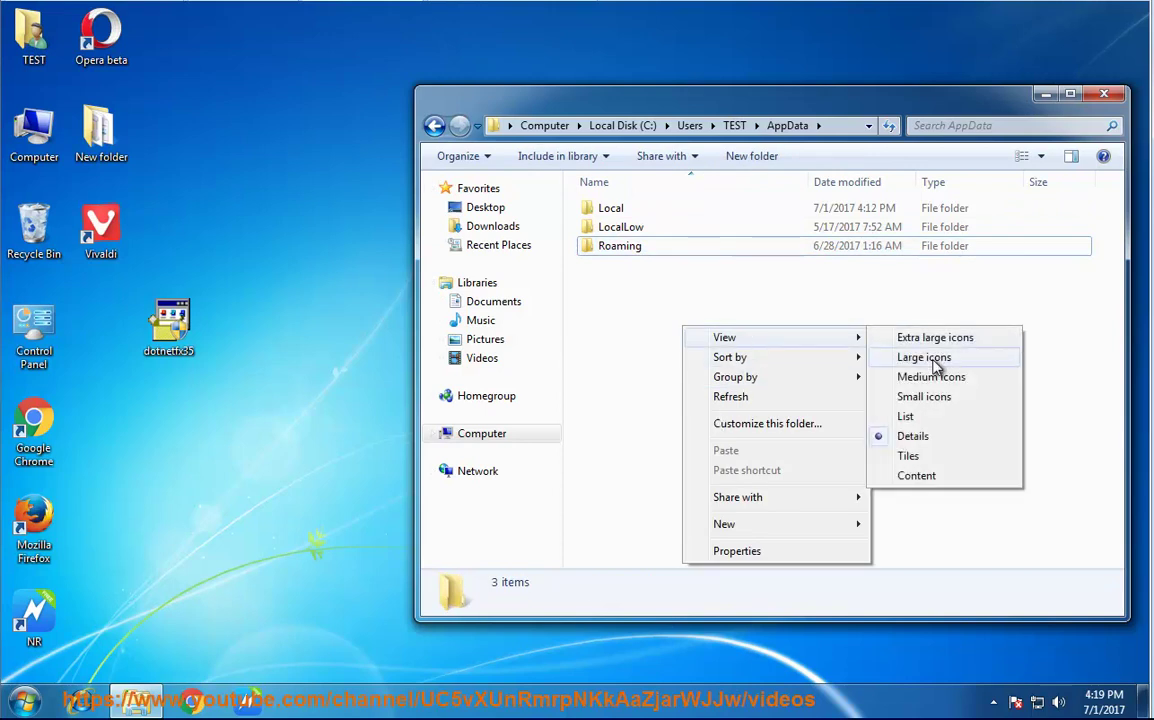
click(937, 366)
click(640, 240)
click(838, 218)
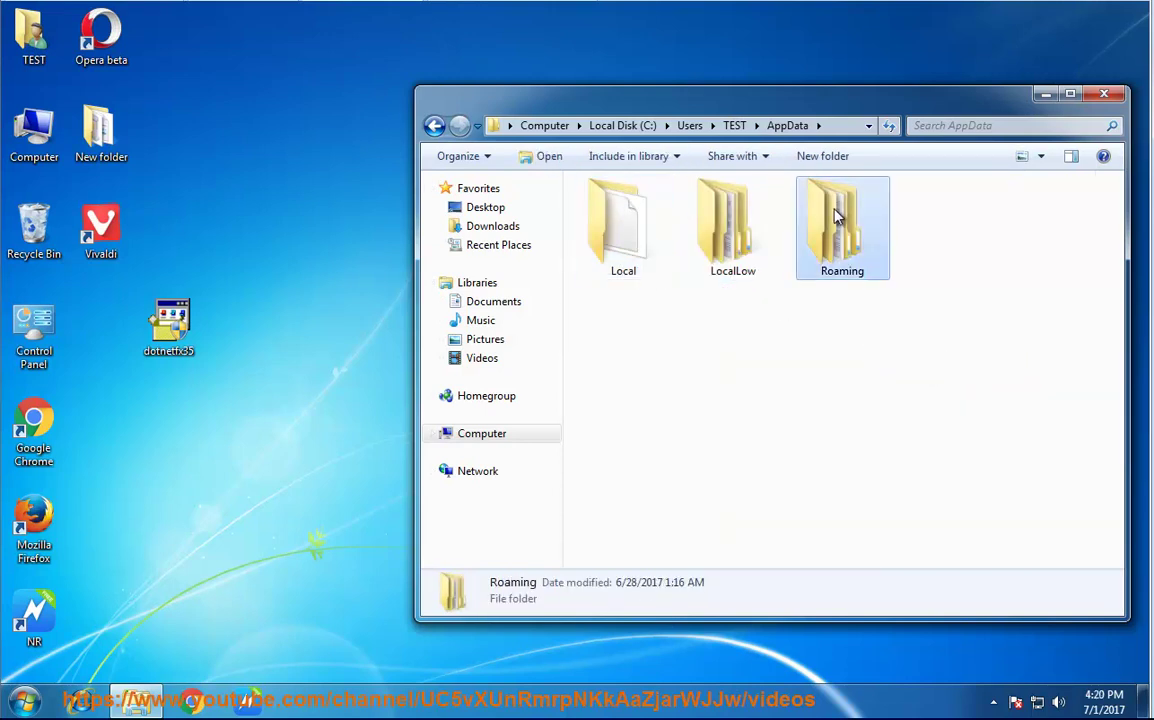
double_click(873, 225)
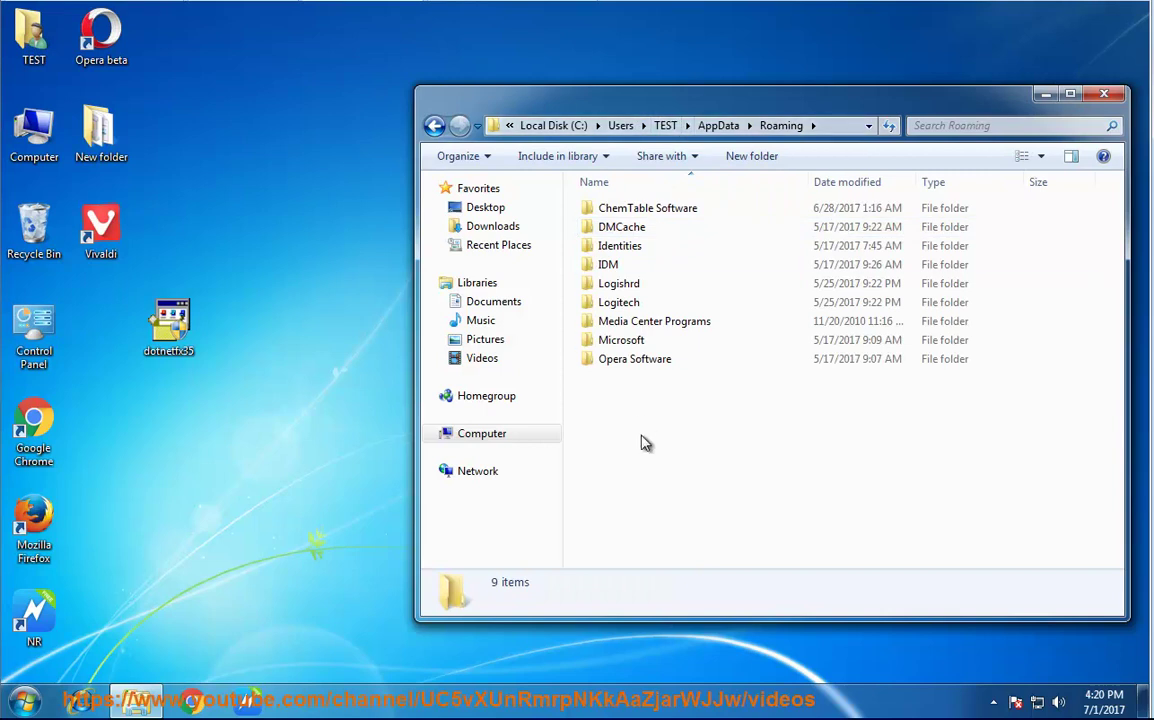
click(435, 127)
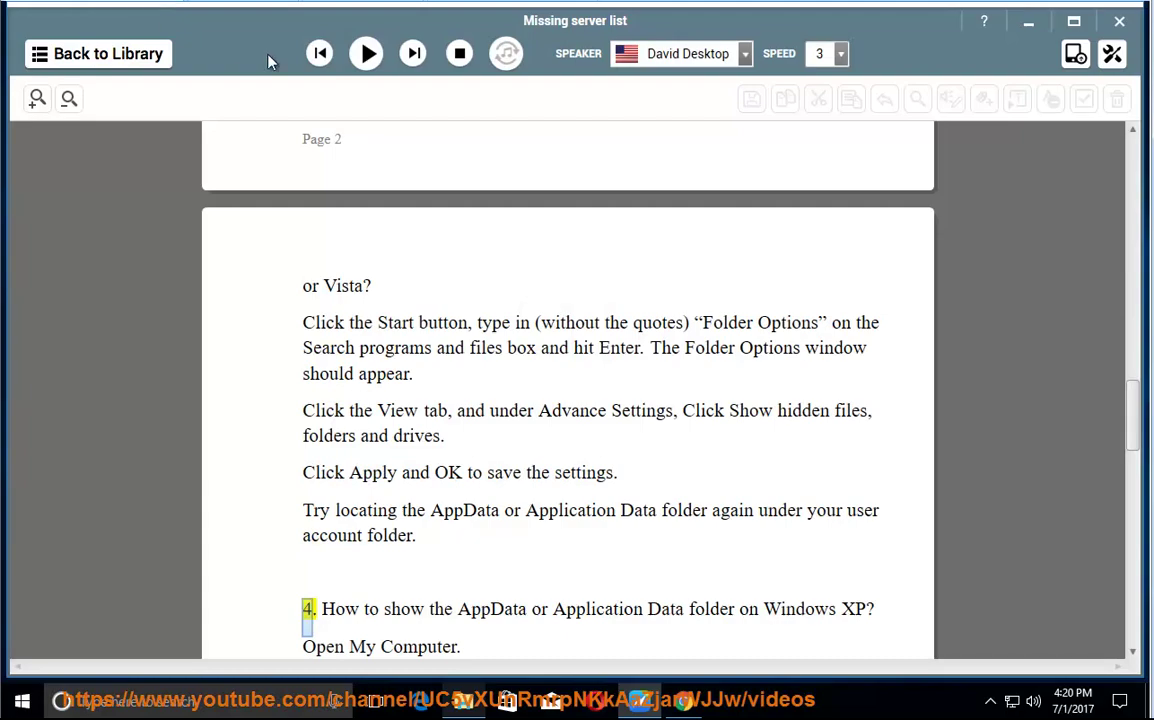
Start reading the article aloud from the Windows XP section
click(367, 54)
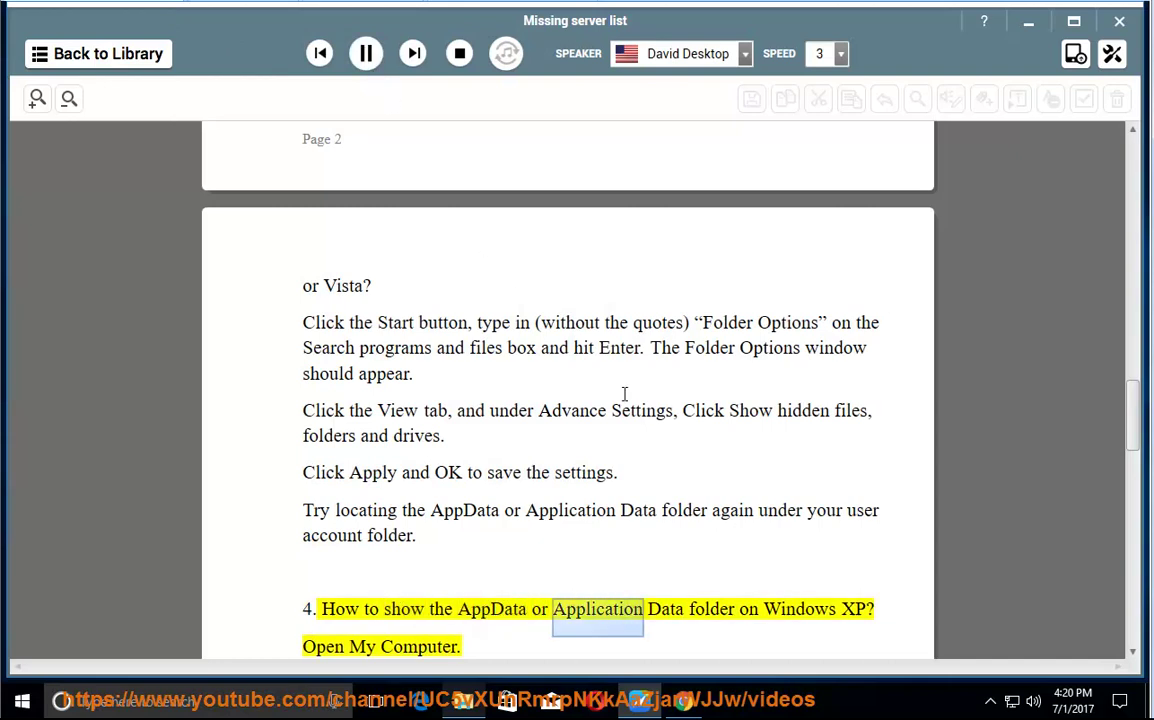